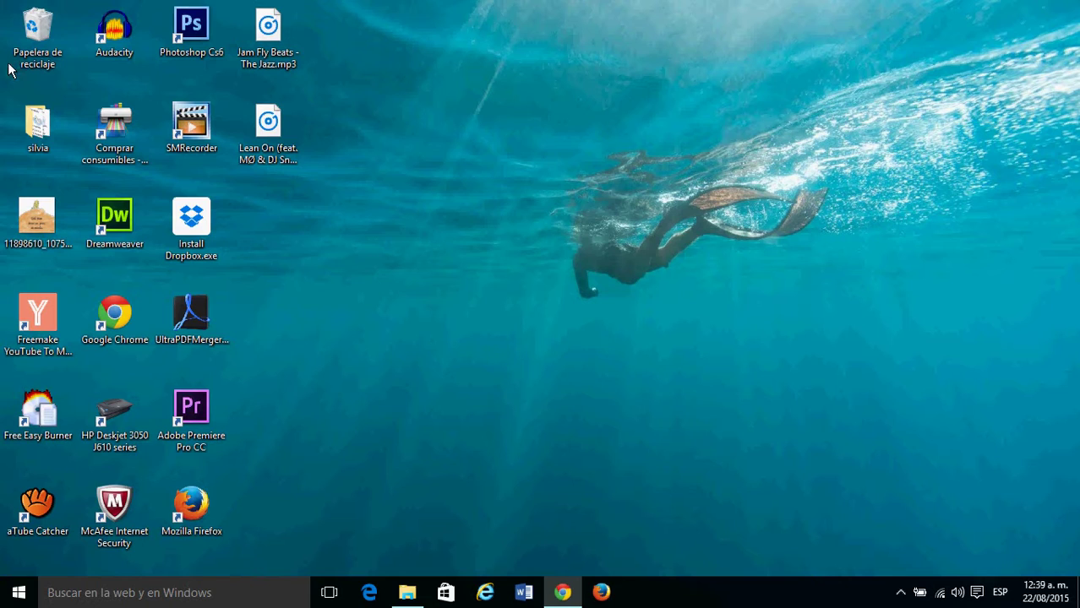
- Open Audacity and import the audio file Lean On (feat. MØ & DJ Snake).mp3 from the desktop
click(132, 53)
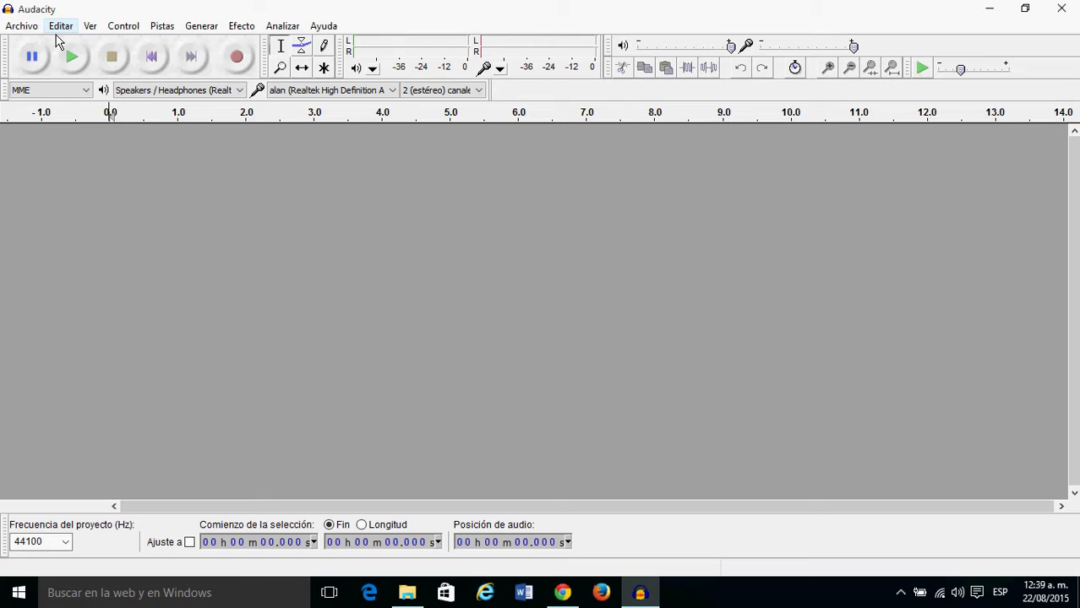
click(34, 28)
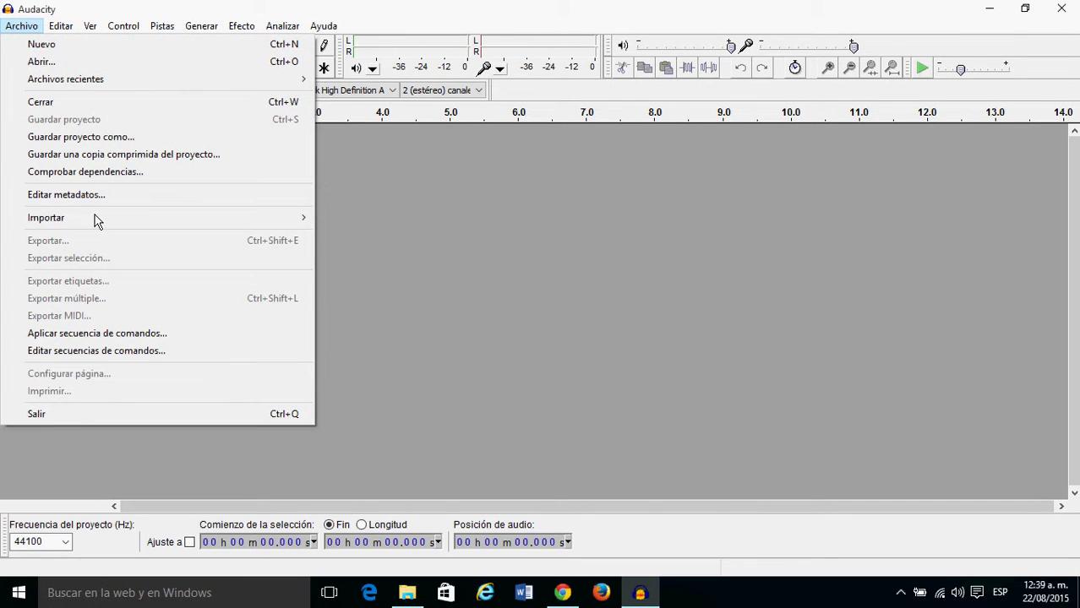
mouse_move(272, 228)
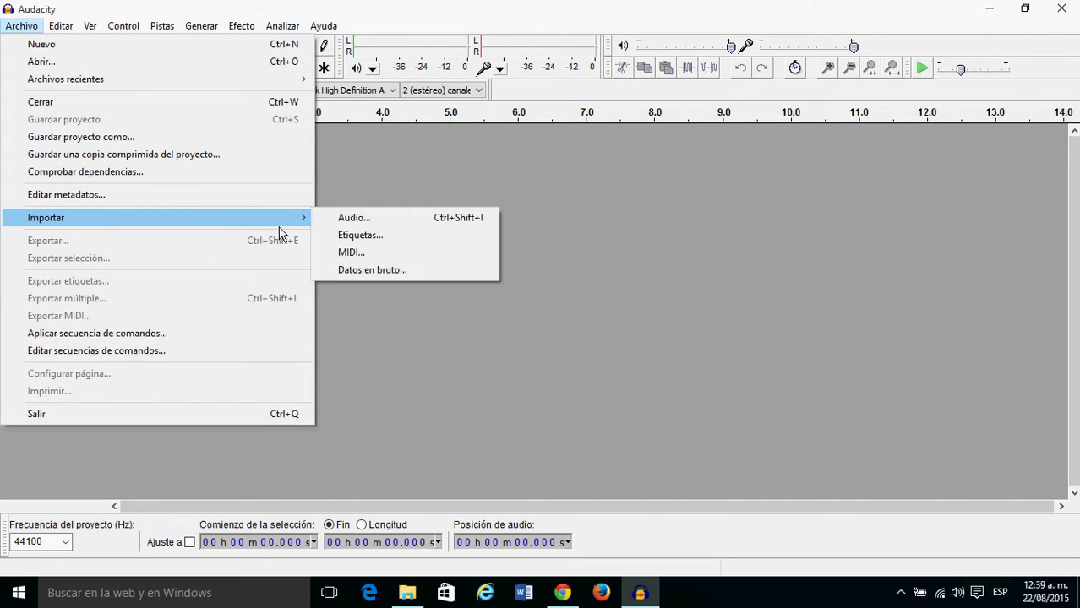
click(331, 221)
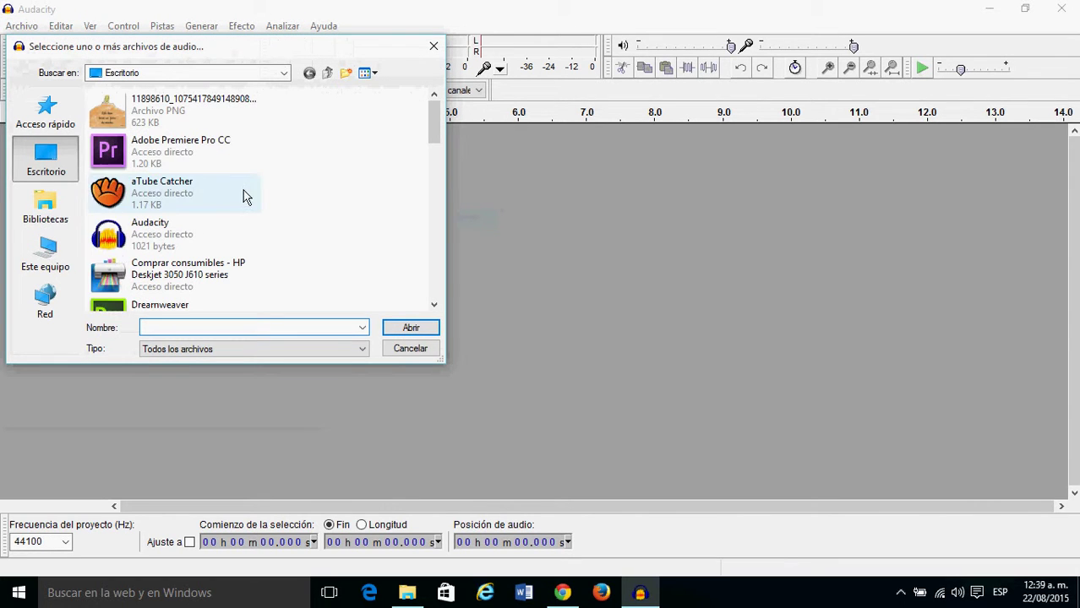
click(212, 166)
scroll(232, 182, down, 3)
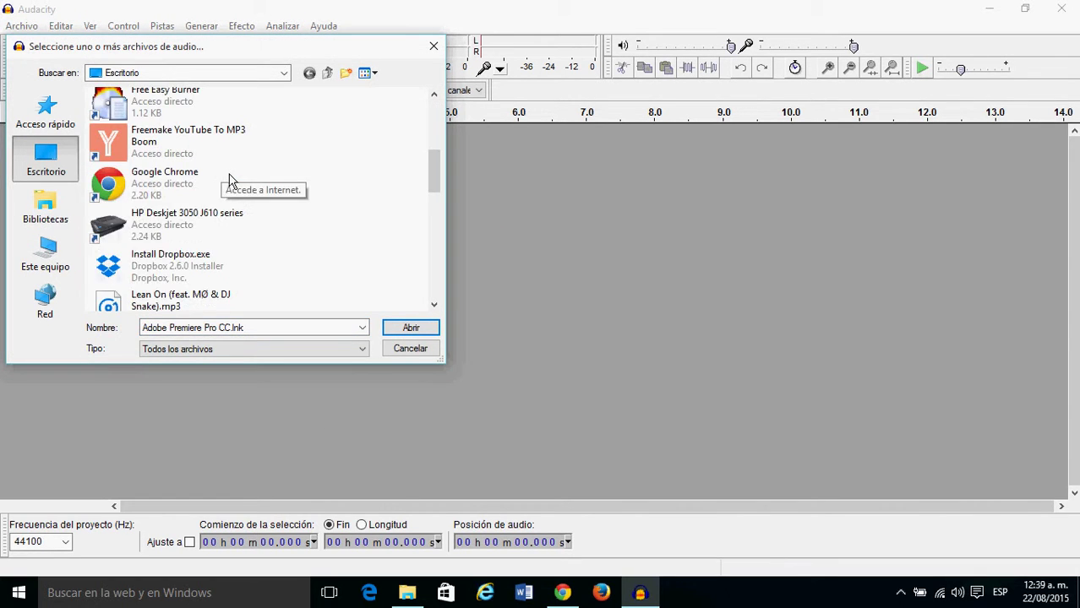
scroll(232, 179, down, 3)
scroll(232, 247, down, 5)
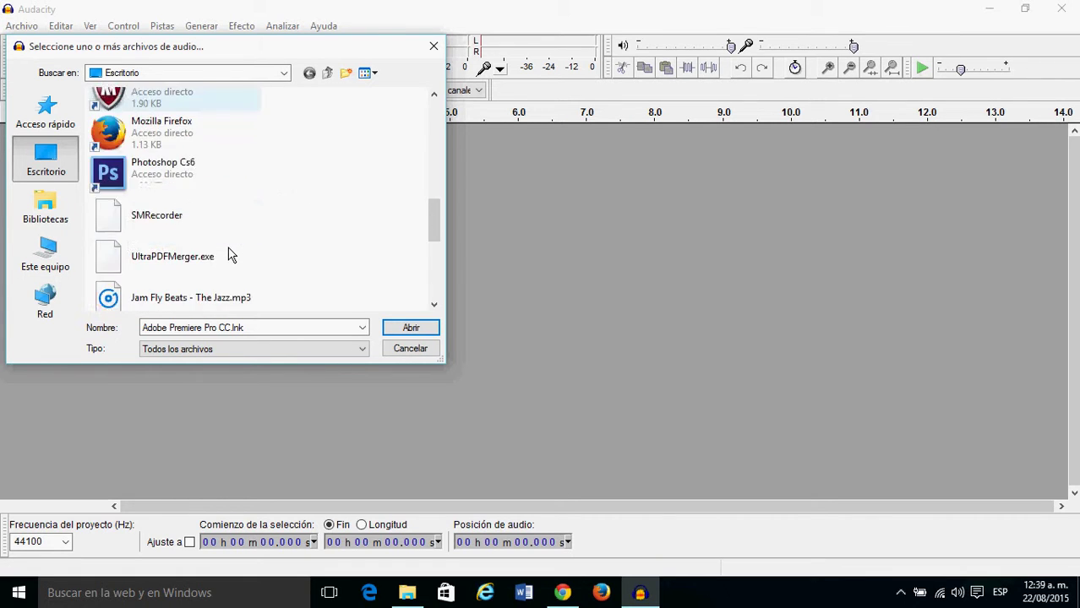
scroll(229, 253, up, 5)
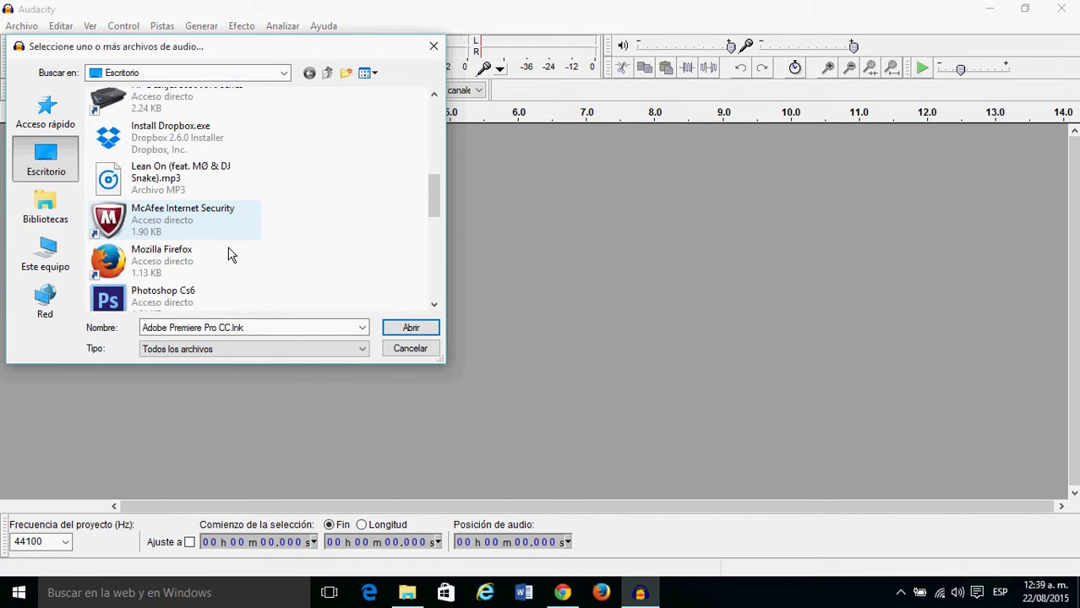
click(193, 194)
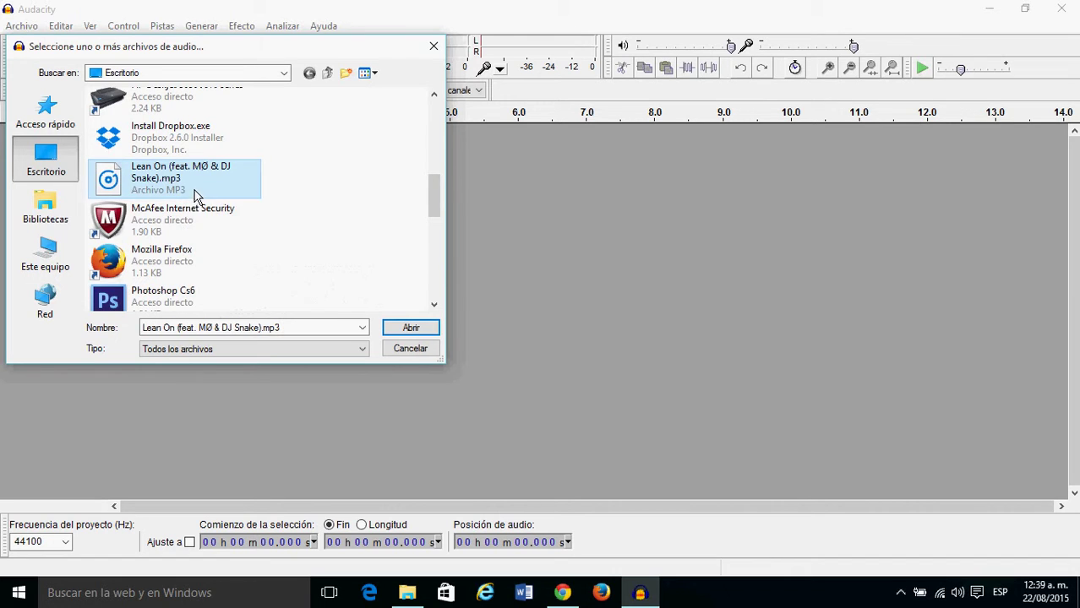
click(414, 332)
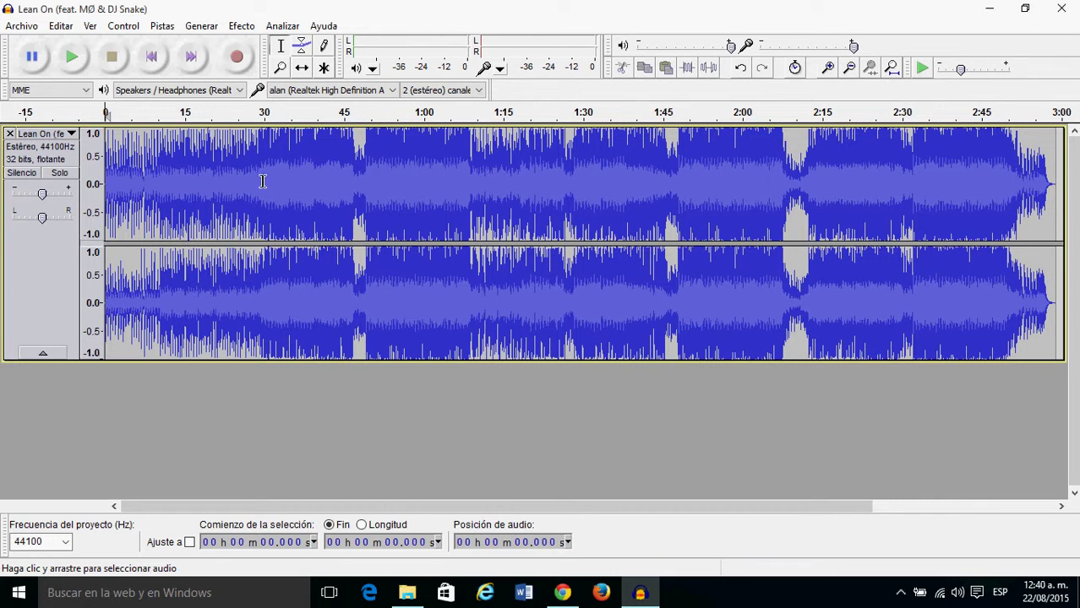
click(109, 186)
mouse_move(122, 185)
mouse_down()
mouse_move(164, 181)
mouse_move(133, 188)
mouse_move(136, 203)
mouse_up()
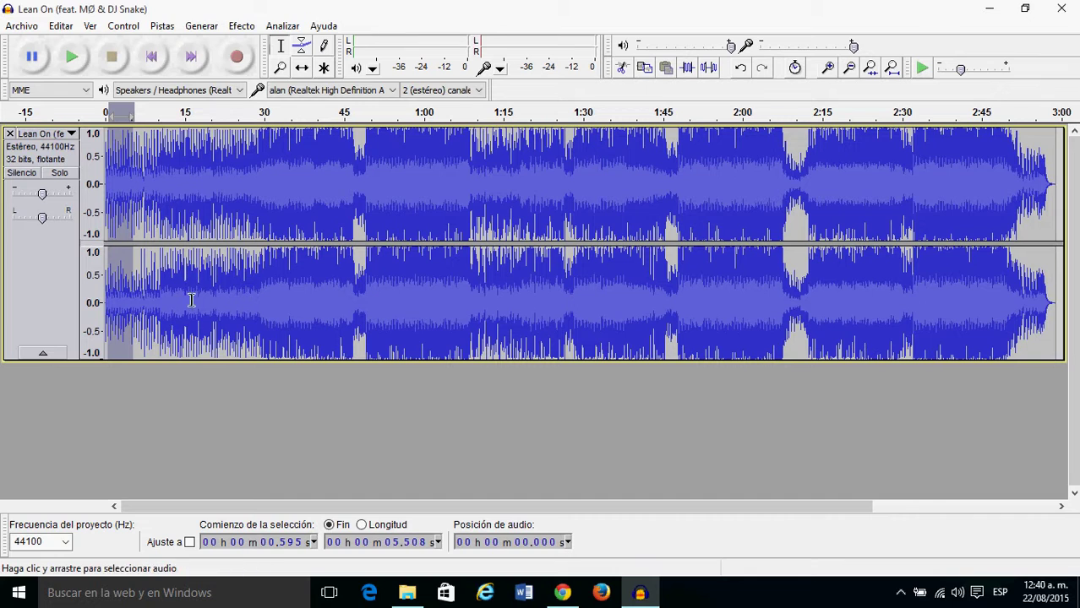
click(213, 434)
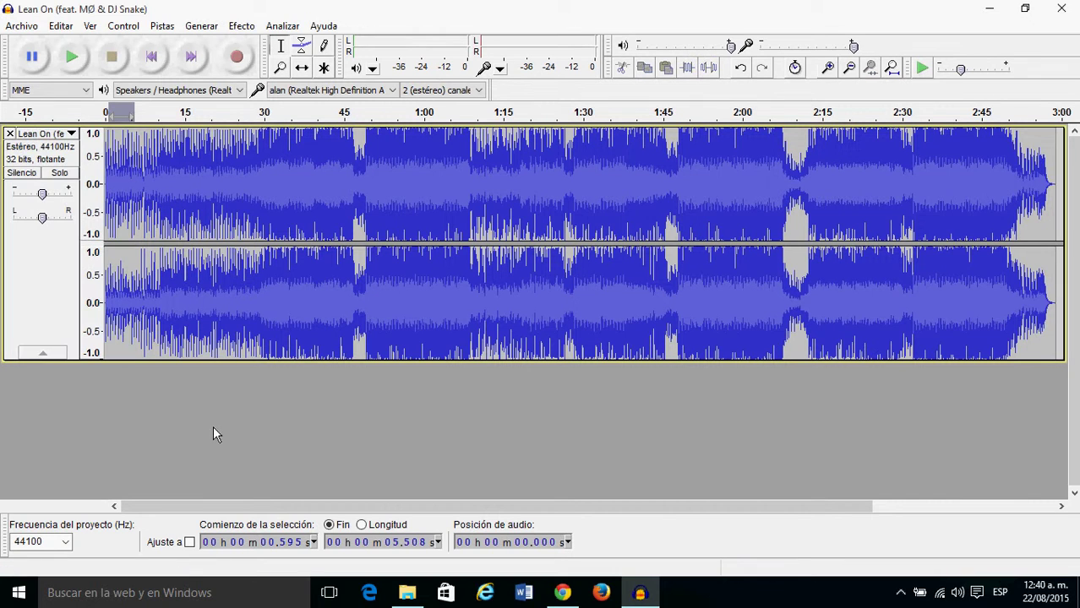
click(145, 191)
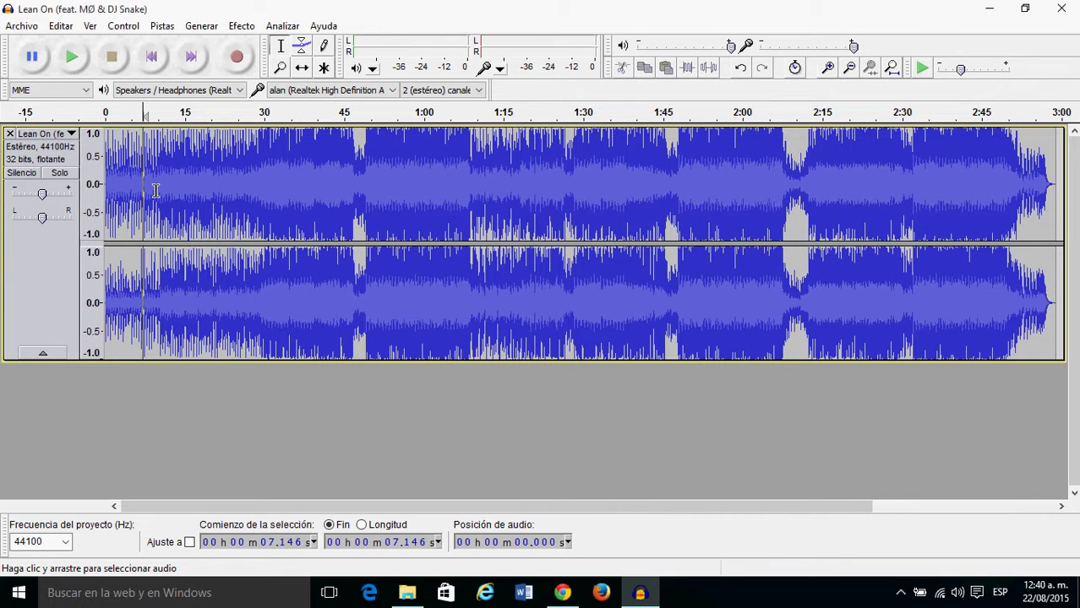
- Cut about the first 9.5 seconds from the start of the track
click(156, 192)
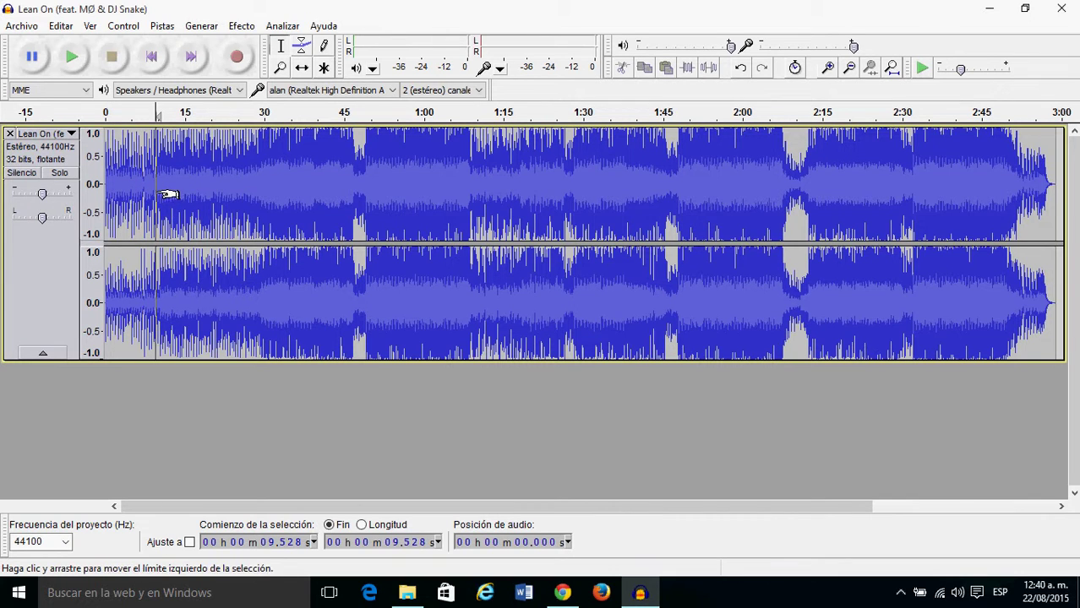
drag(157, 191, 108, 187)
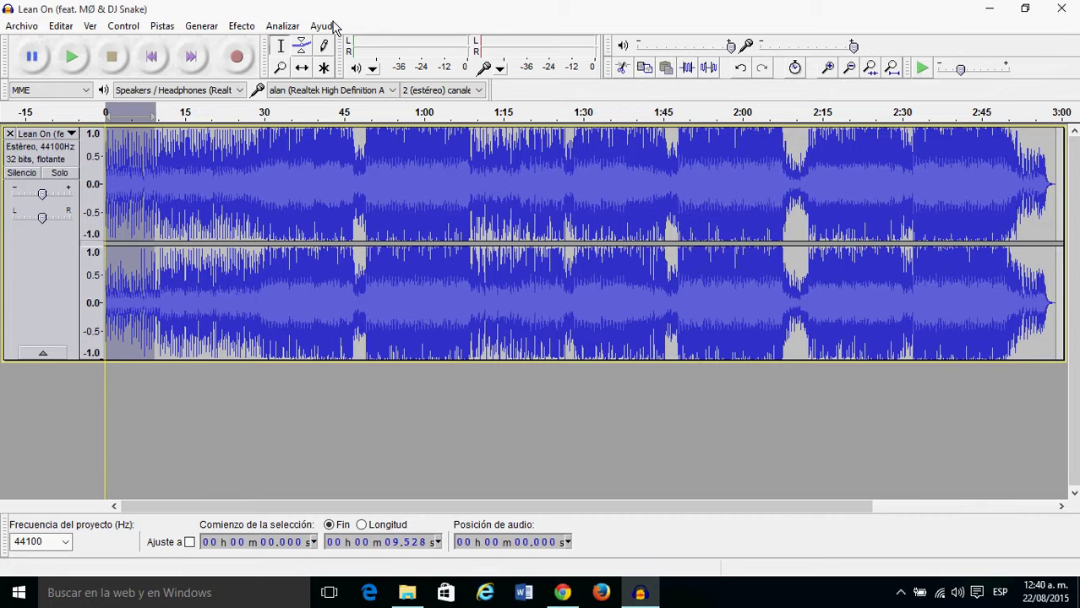
click(628, 77)
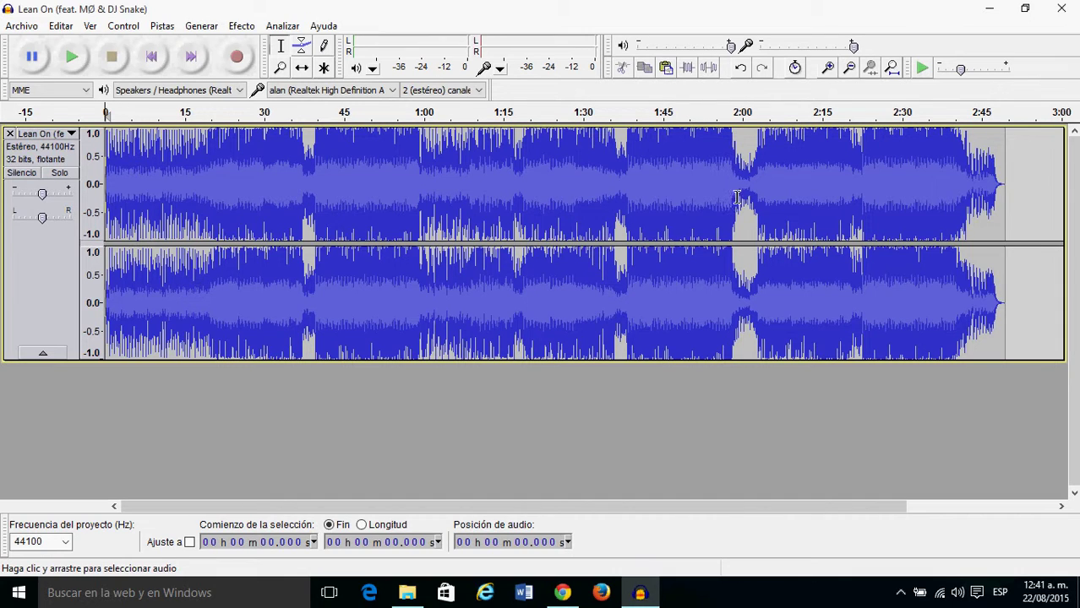
- Cut two quiet passages from the track, about 1:58.2 to 2:03.1 and about 0:37.2 to 0:39.7
drag(733, 197, 769, 193)
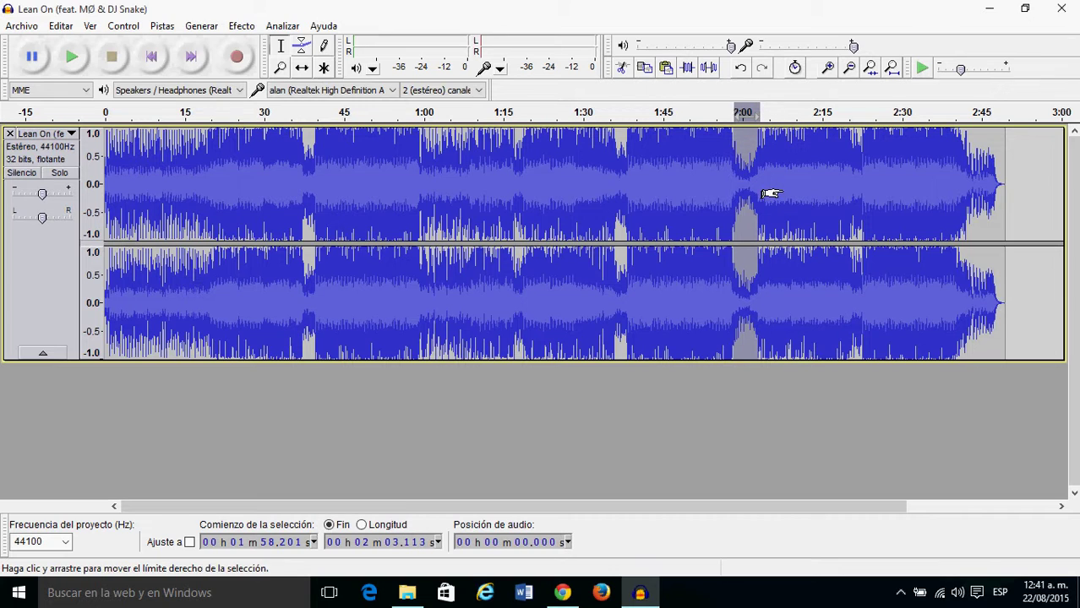
click(627, 74)
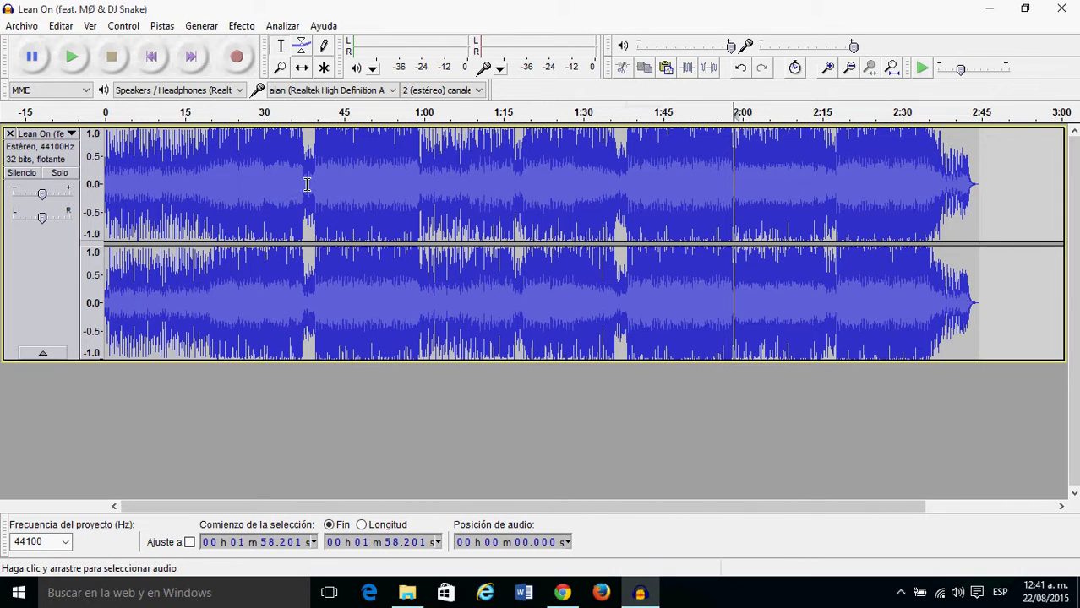
drag(303, 168, 328, 171)
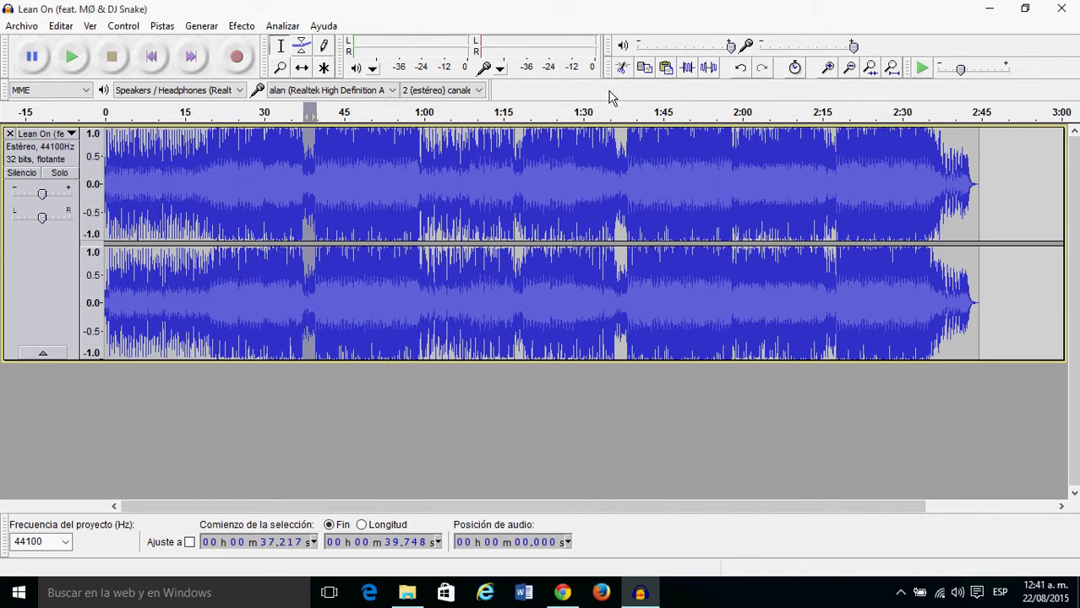
click(621, 67)
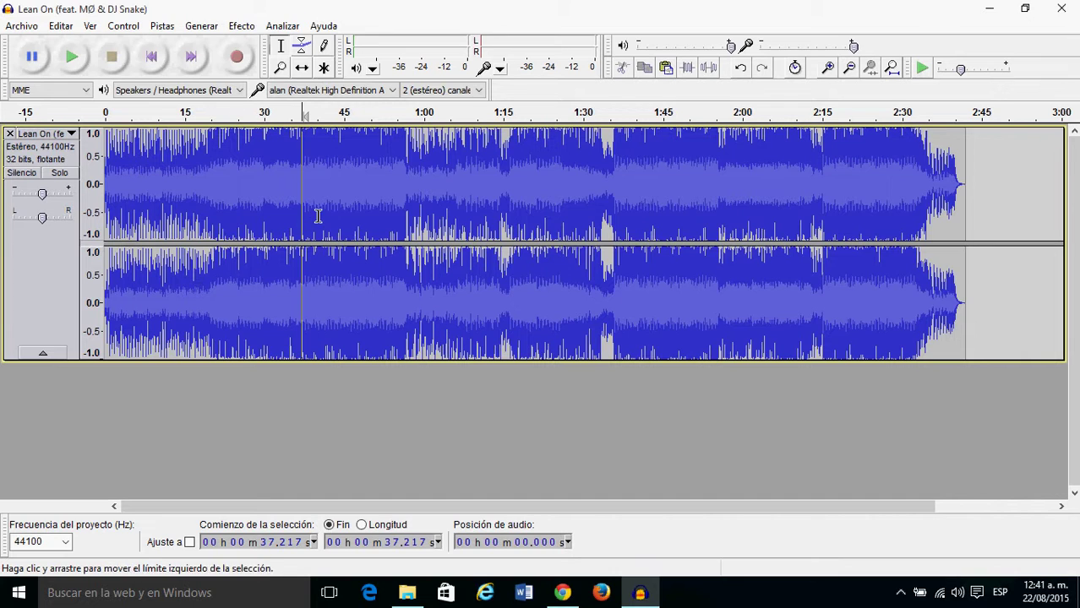
- Cut the loud section from about 0:36.8 to 0:57.2 and paste it after the song's end at about 2:23.7
drag(309, 211, 421, 211)
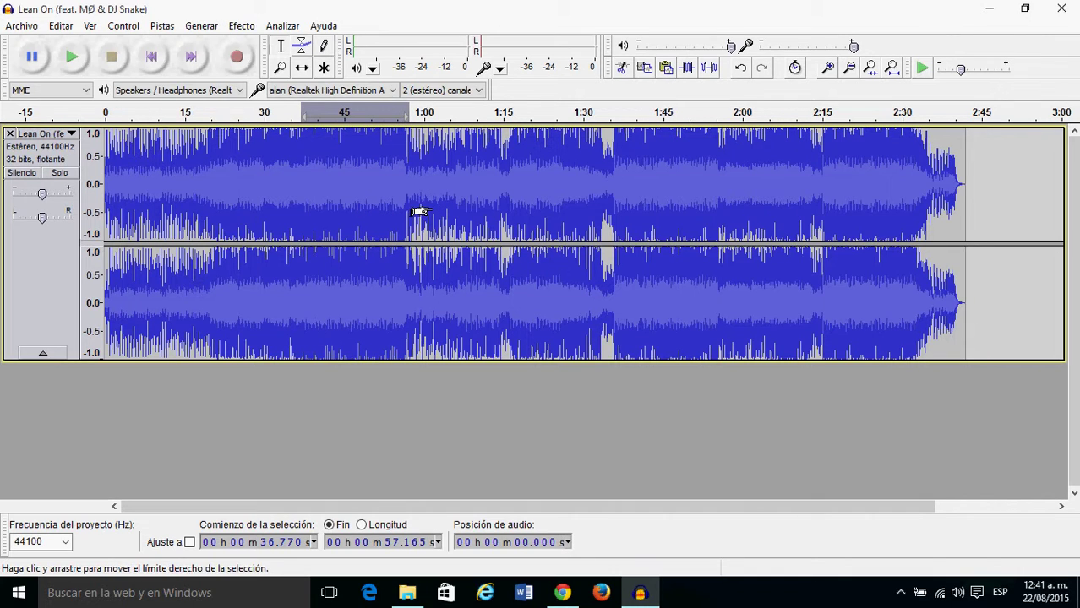
click(622, 68)
click(879, 212)
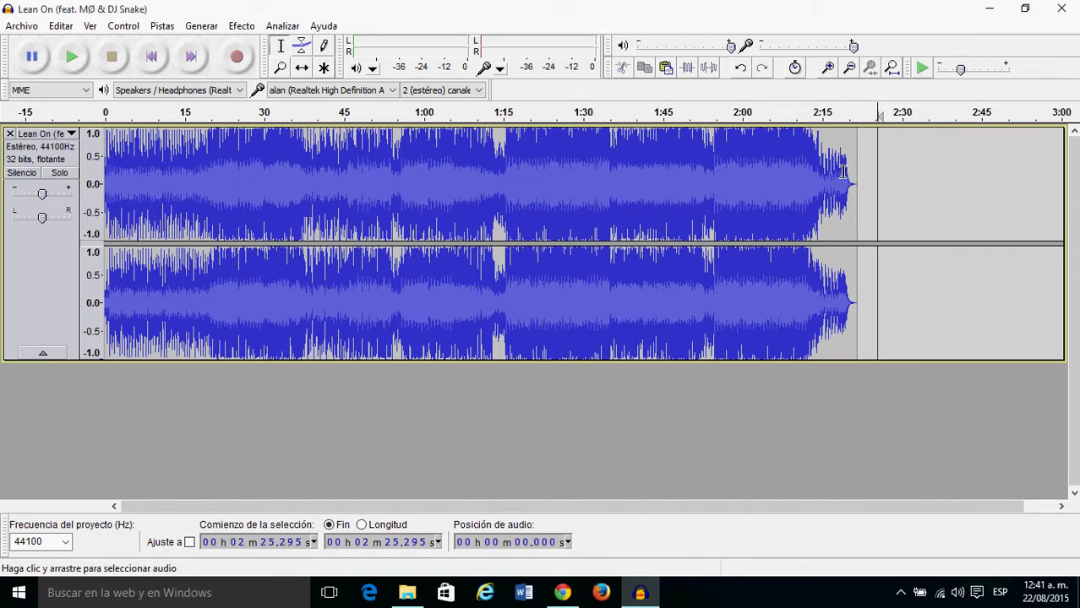
click(889, 174)
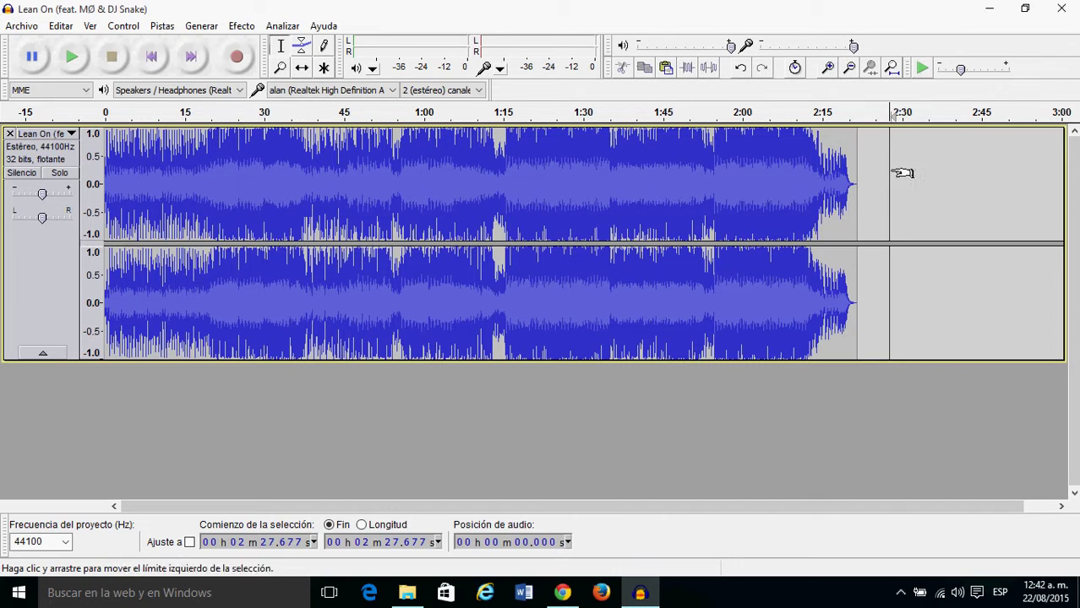
click(868, 174)
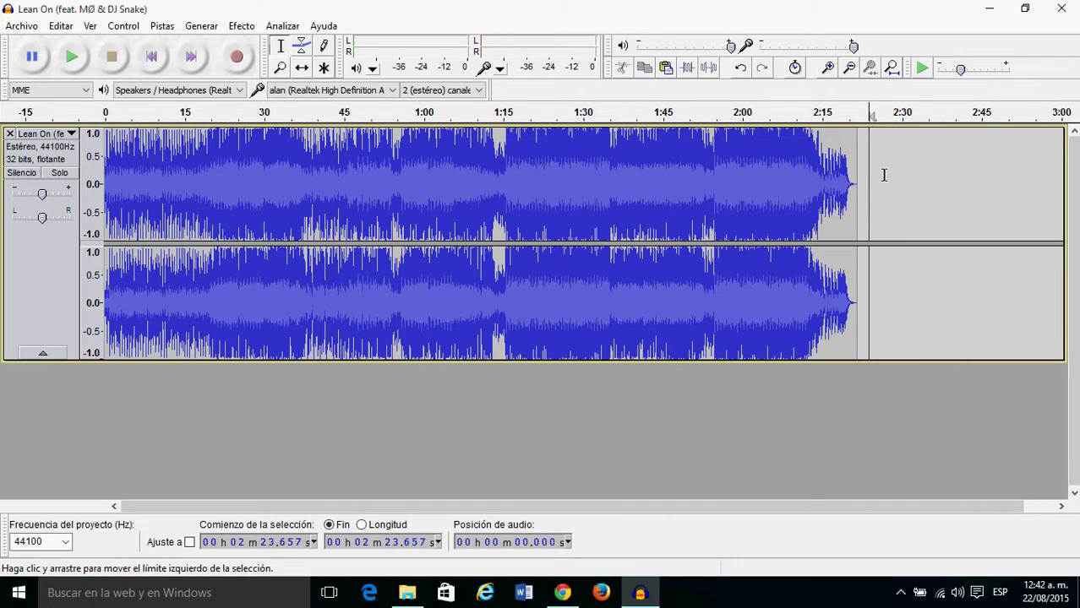
click(674, 79)
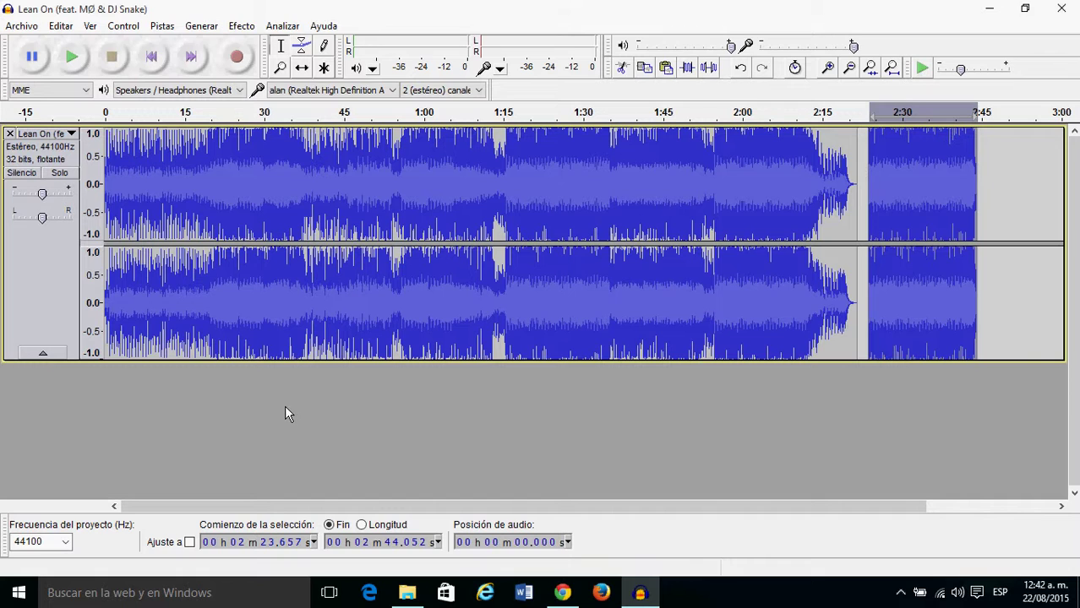
- Export the edited audio to the desktop as an MP3 file named pista1
click(22, 26)
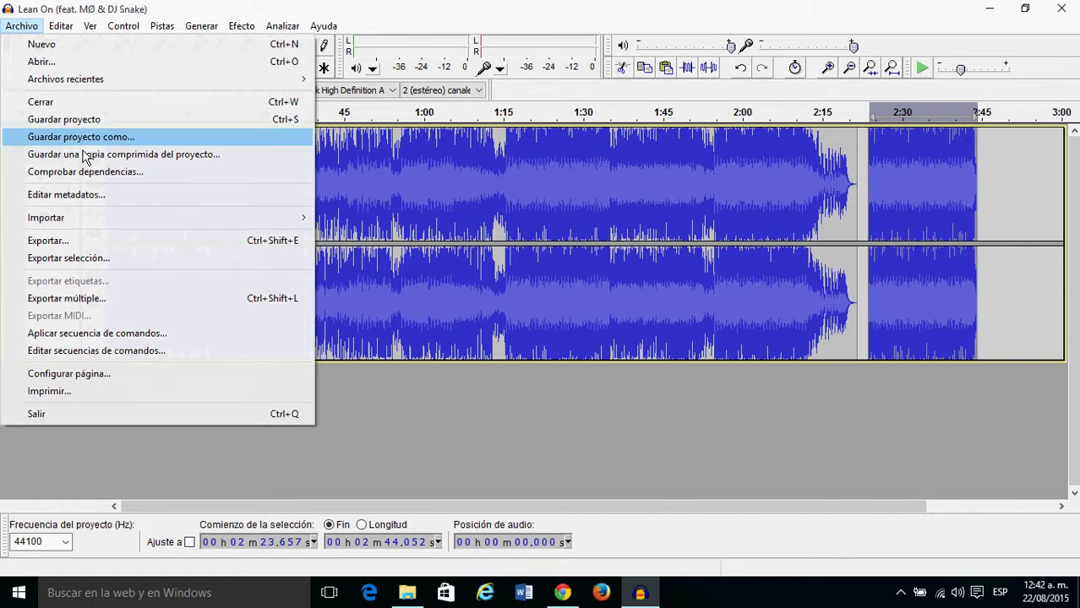
click(106, 246)
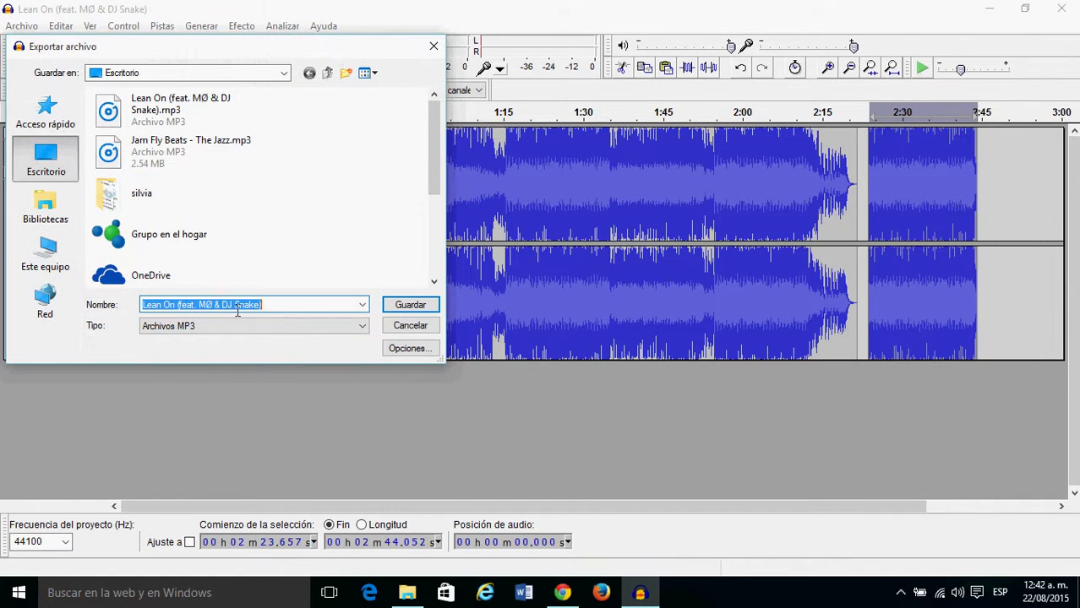
drag(278, 311, 129, 309)
text(pista1)
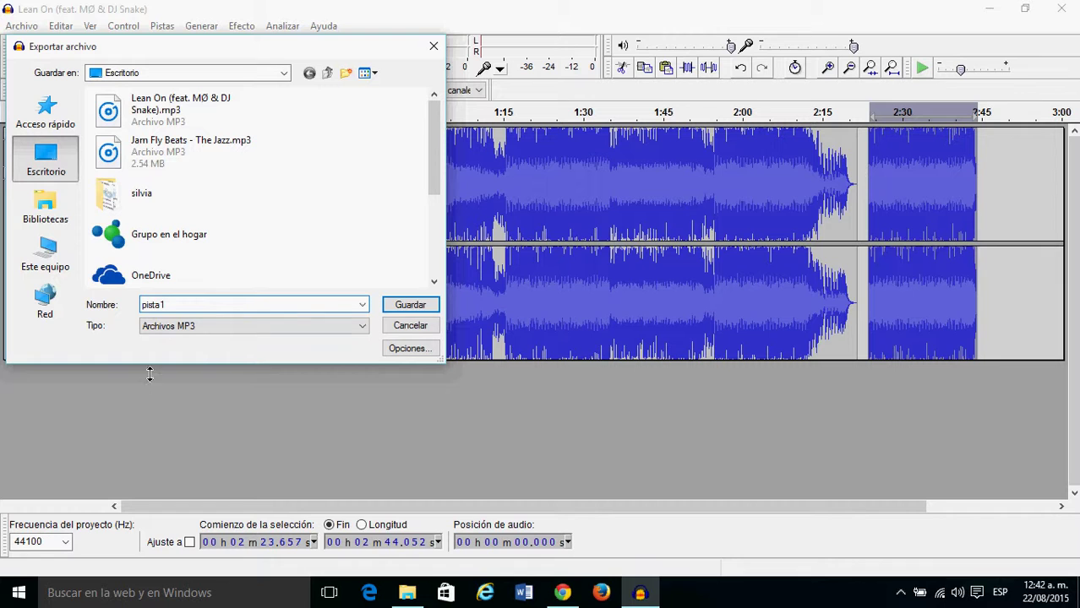
click(409, 305)
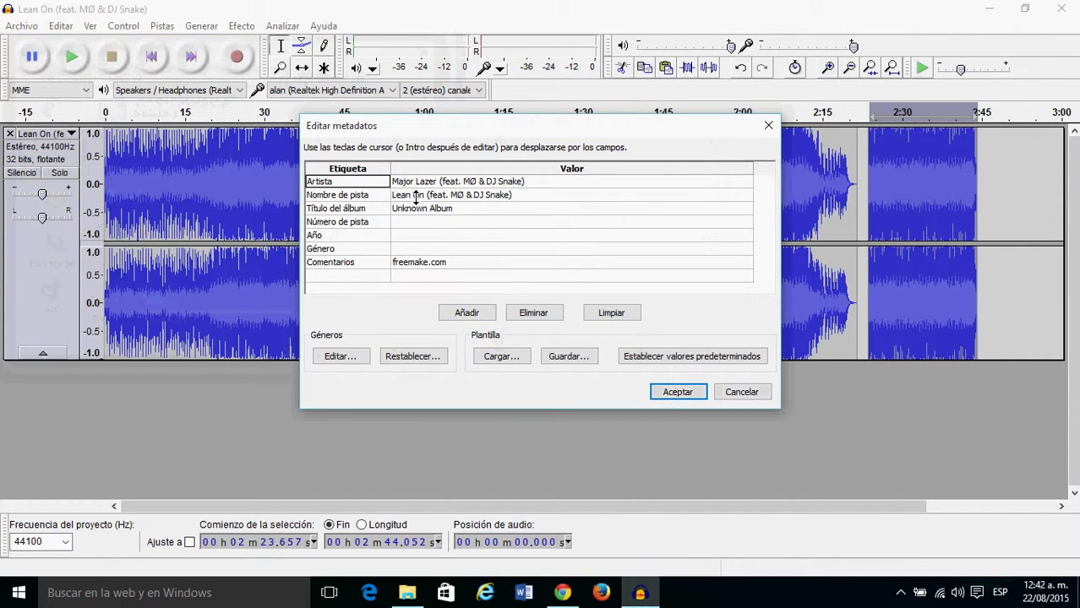
- Set the artist metadata to "yo" and accept the tags to complete the export
key(Tab)
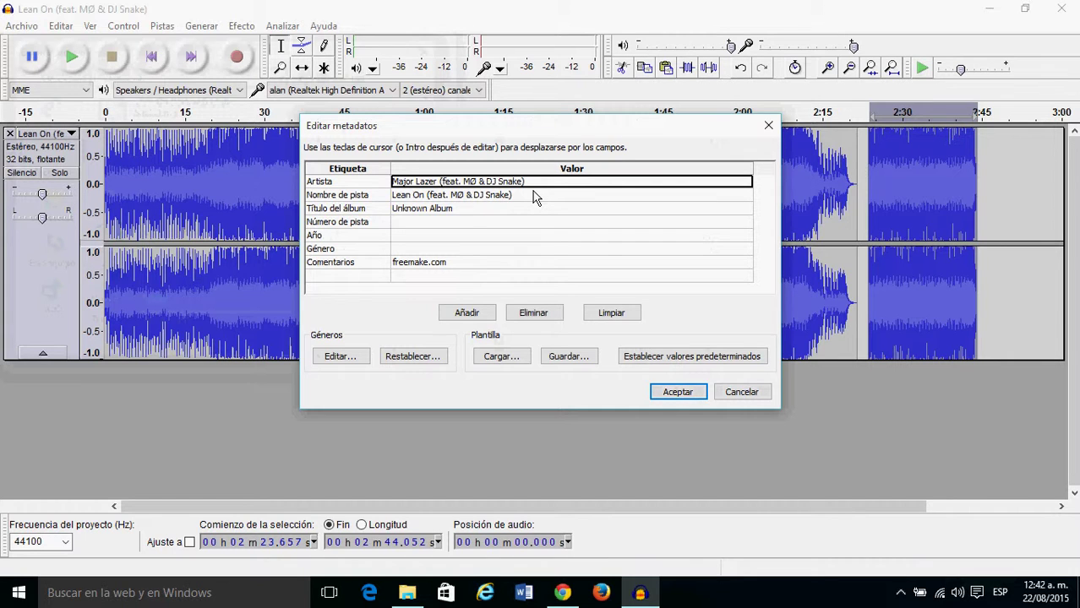
key(F2)
key(BackSpace)
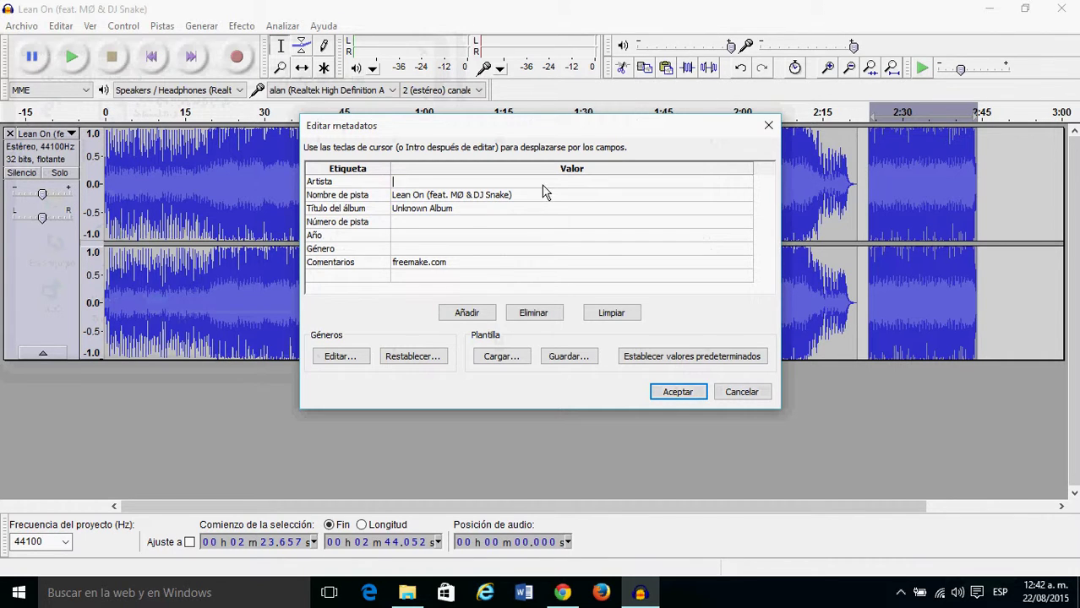
text(yo)
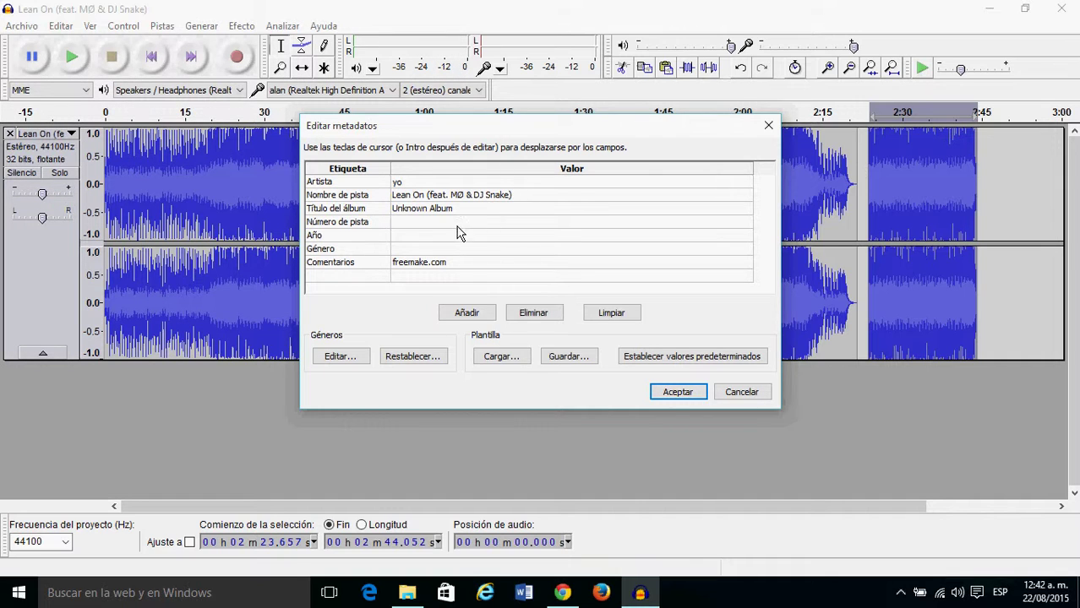
key(Return)
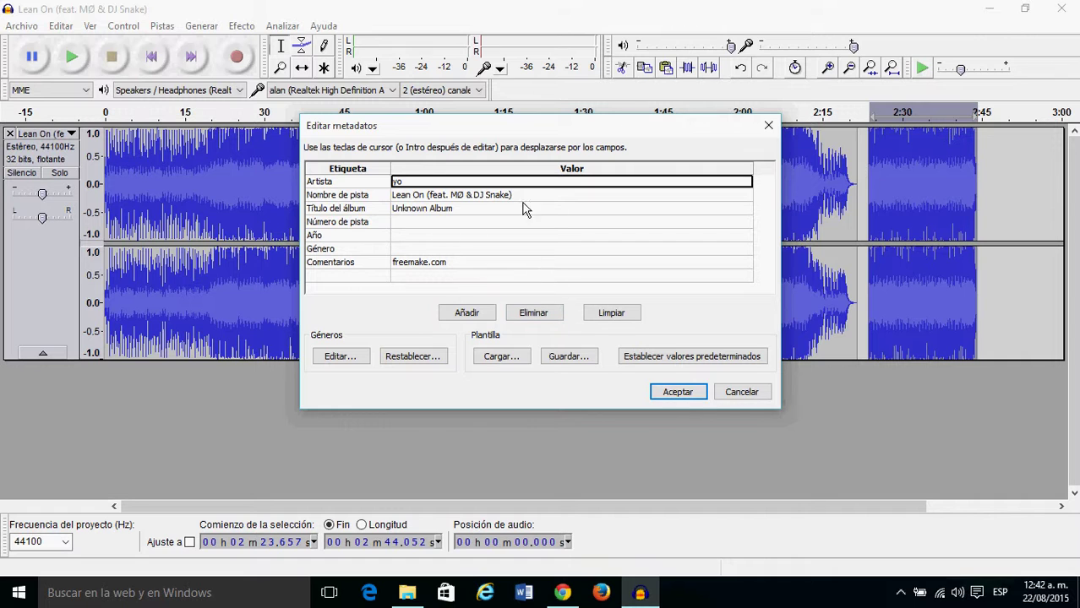
click(684, 397)
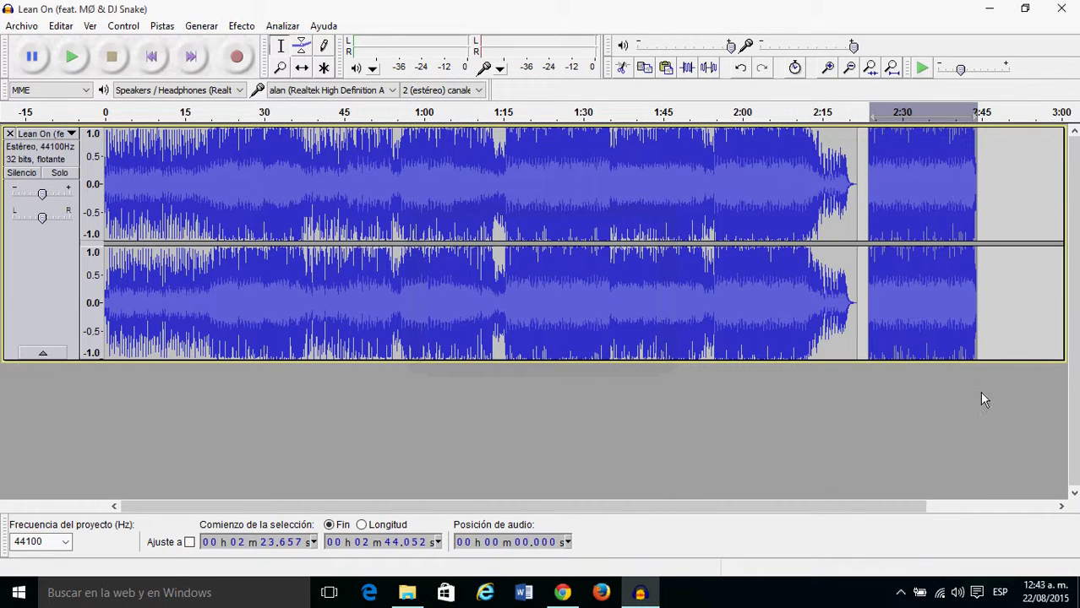
- Minimise Audacity and select the exported pista1.mp3 file on the desktop
click(990, 10)
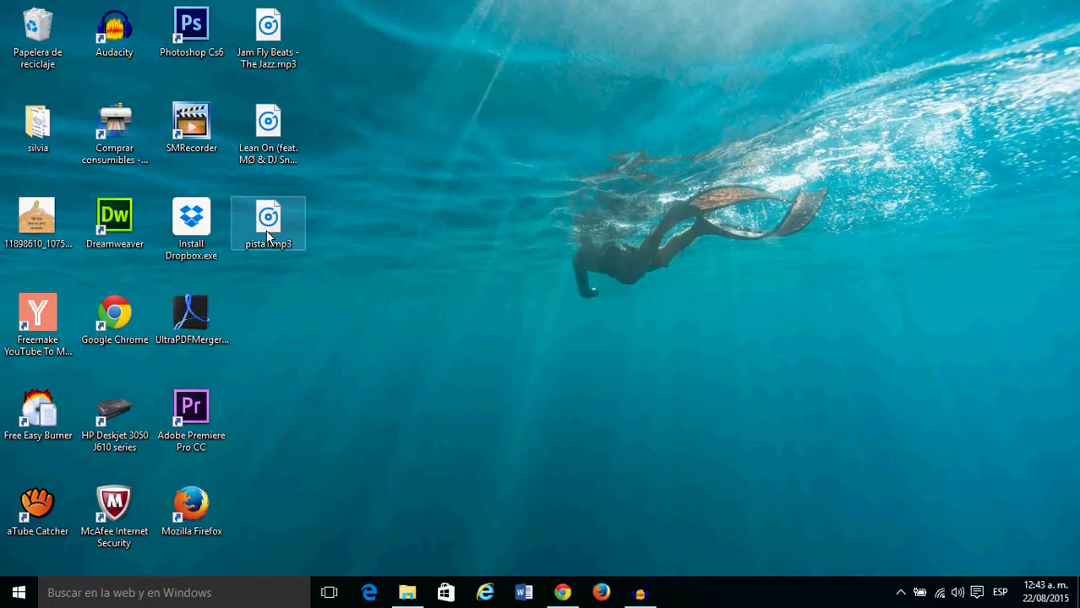
click(267, 235)
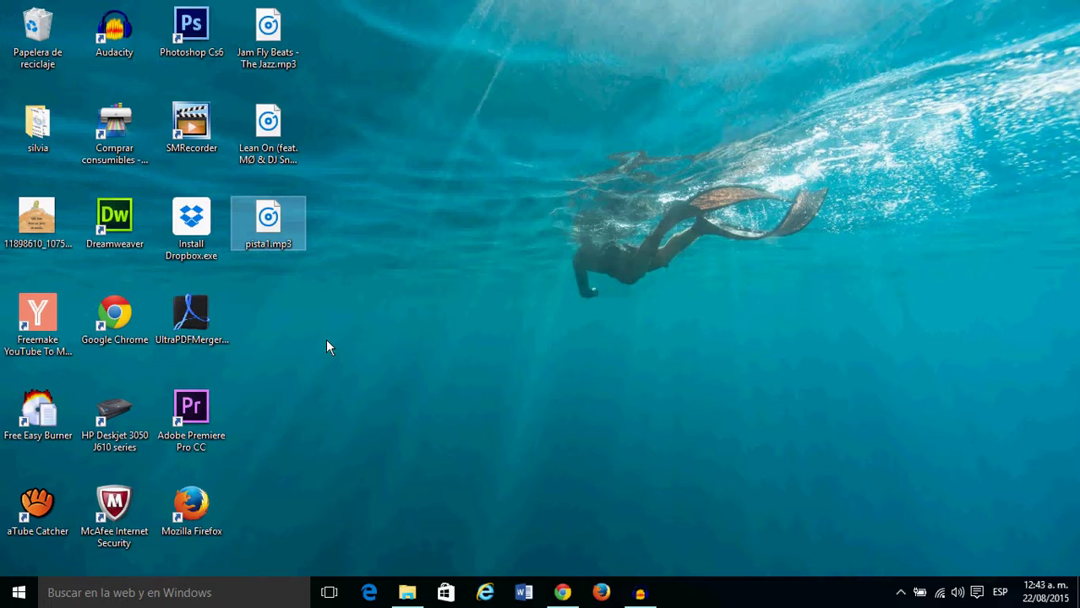